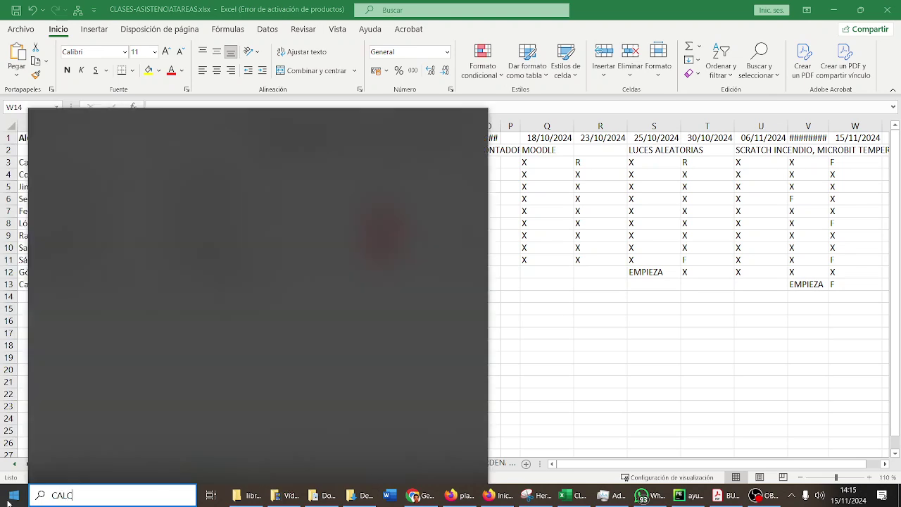
# - Minimize the Excel workbook, search the system for CALC and open LibreOffice Calc with a blank spreadsheet
pyautogui.click(834, 12)
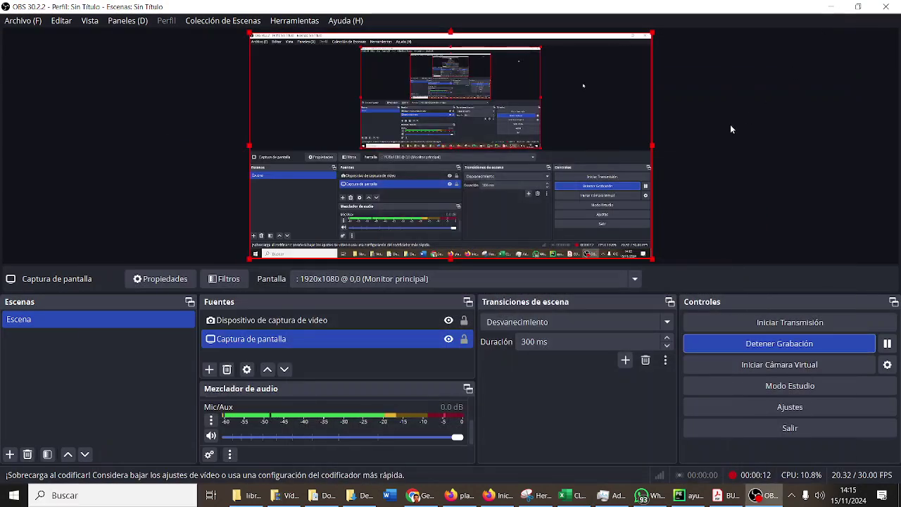
pyautogui.click(14, 495)
pyautogui.write('CALC')
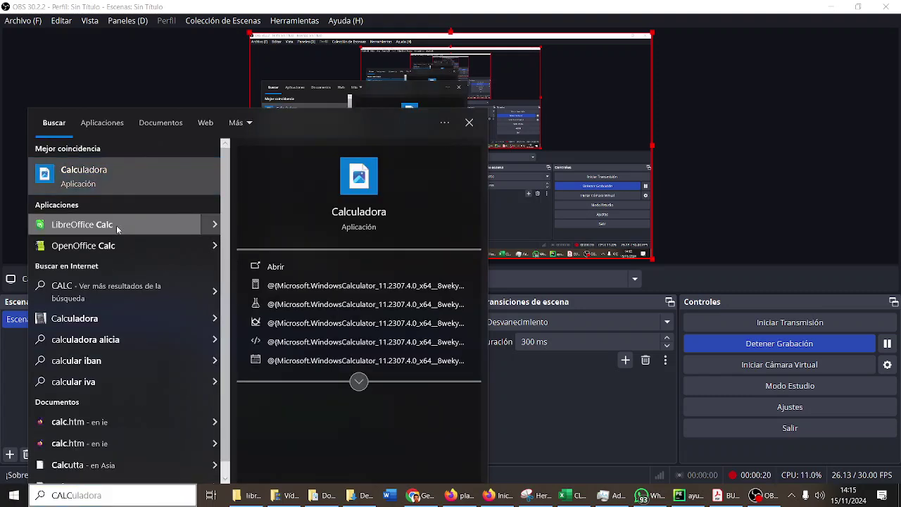
pyautogui.click(117, 225)
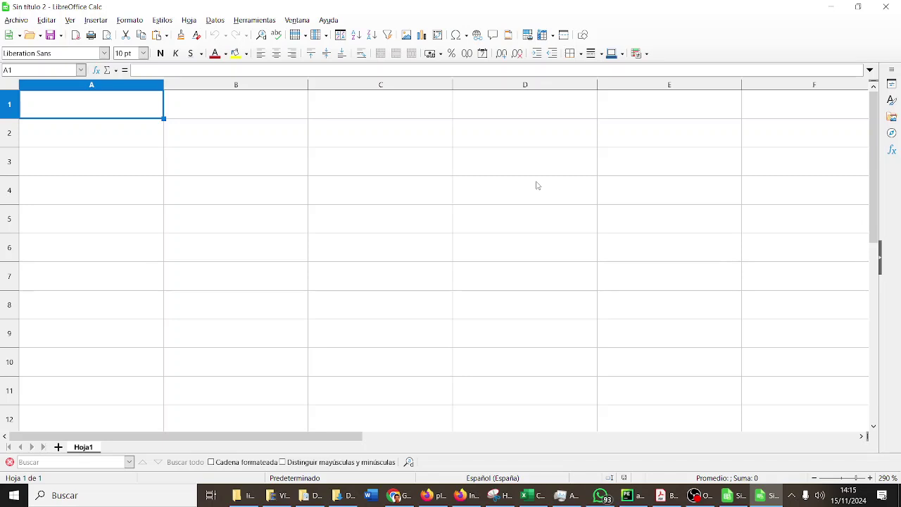
# - Enter the label SALARIO BASE in cell A2, leaving A1 empty
pyautogui.write('S')
pyautogui.press('BackSpace')
pyautogui.press('Return')
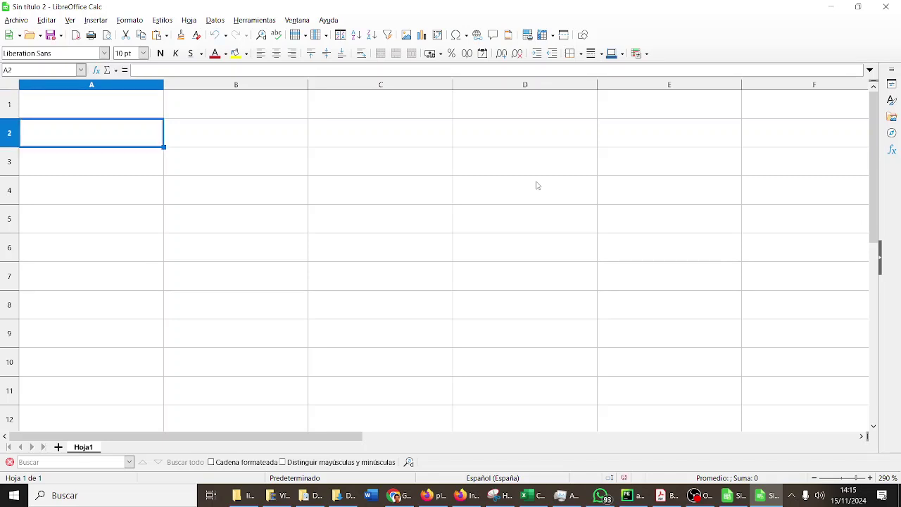
pyautogui.write('SALARIO BASE')
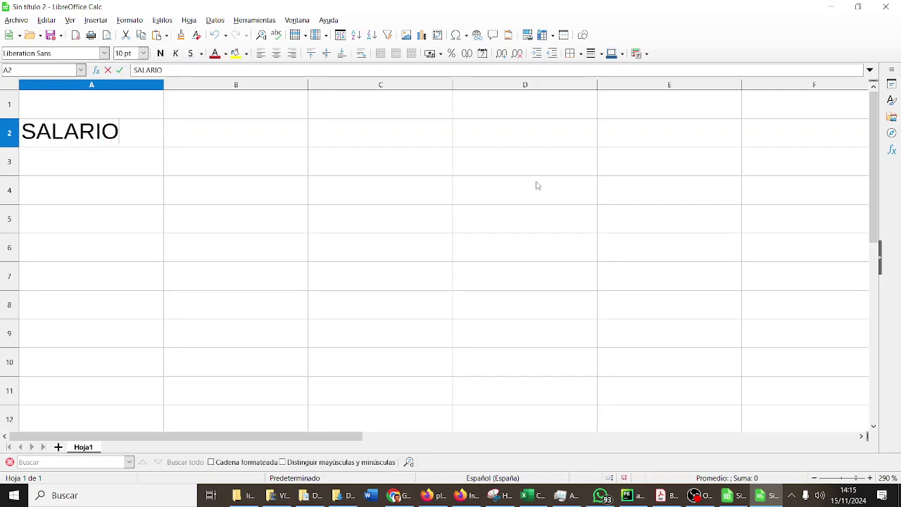
pyautogui.click(346, 162)
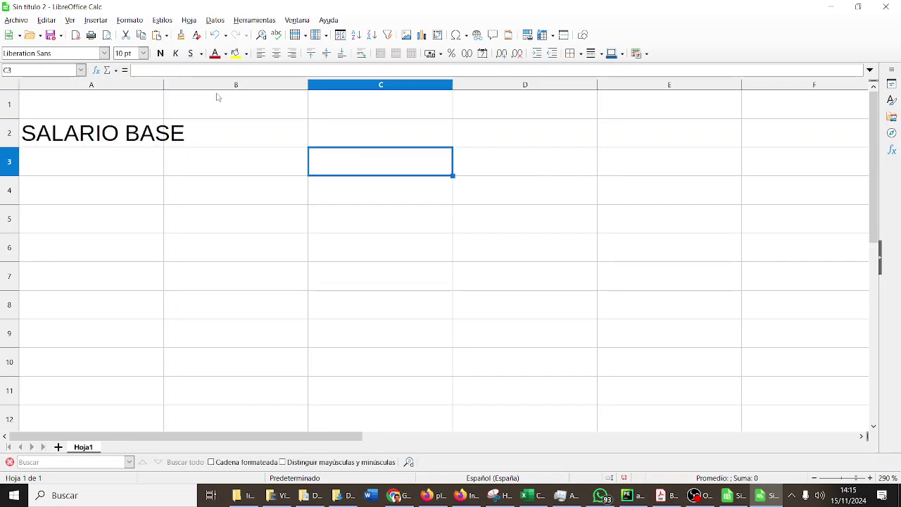
# - Widen column A so that the SALARIO BASE label fits within it
pyautogui.click(166, 99)
pyautogui.click(166, 87)
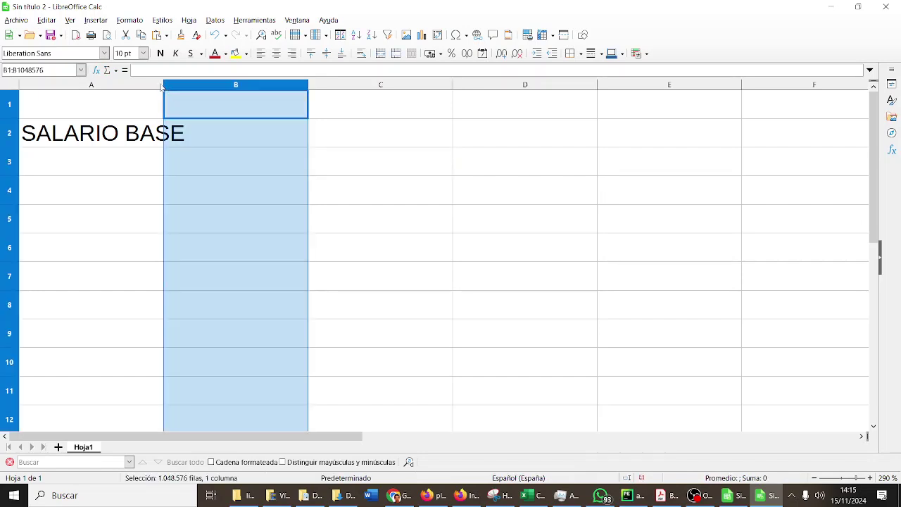
pyautogui.click(165, 88)
pyautogui.moveTo(165, 87); pyautogui.dragTo(197, 87)
# - Enter 2200 in cell C2 as the base salary and format it as euro currency
pyautogui.click(377, 131)
pyautogui.write('2200')
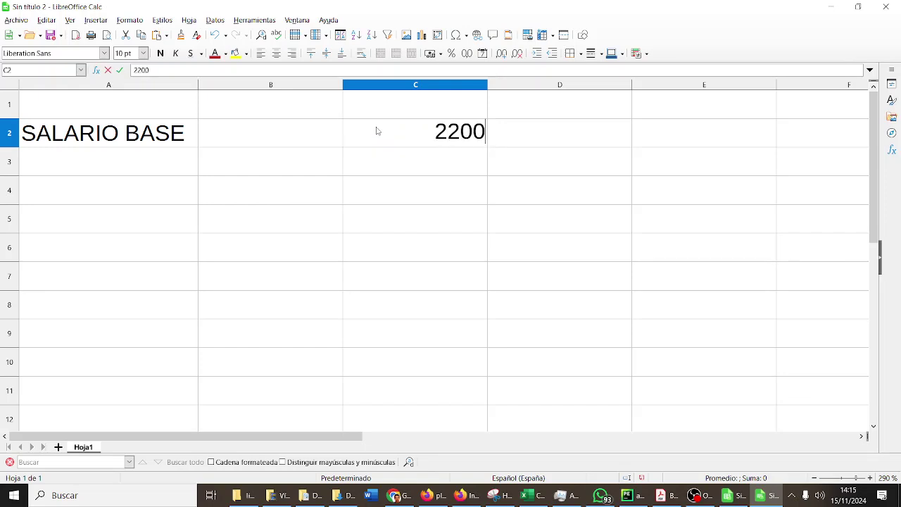
pyautogui.press('Tab')
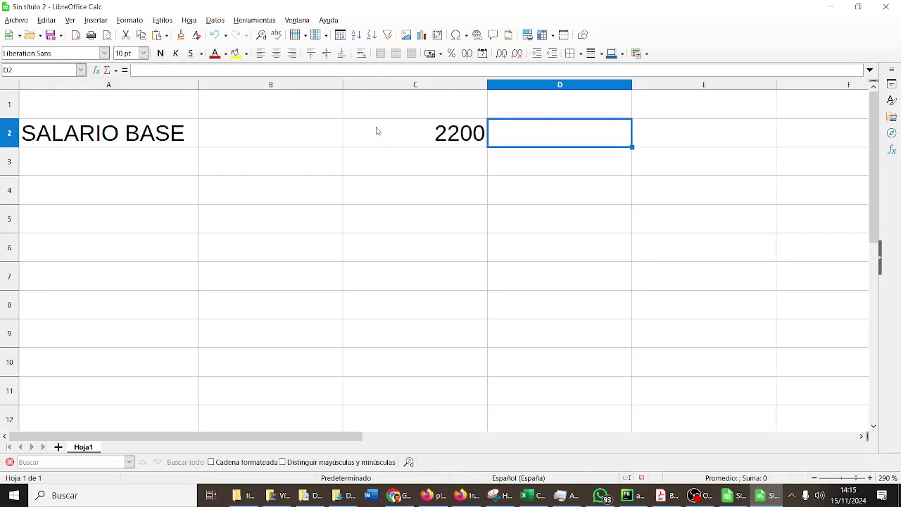
pyautogui.click(427, 135)
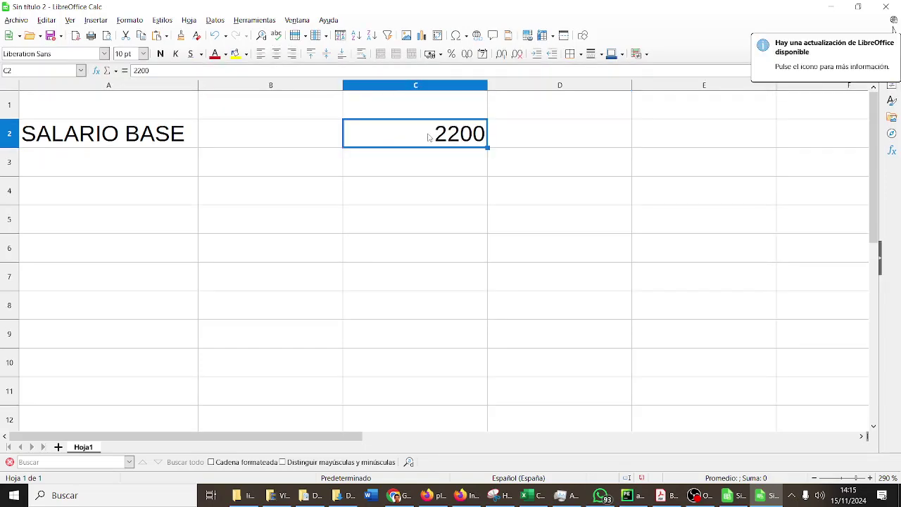
pyautogui.click(430, 54)
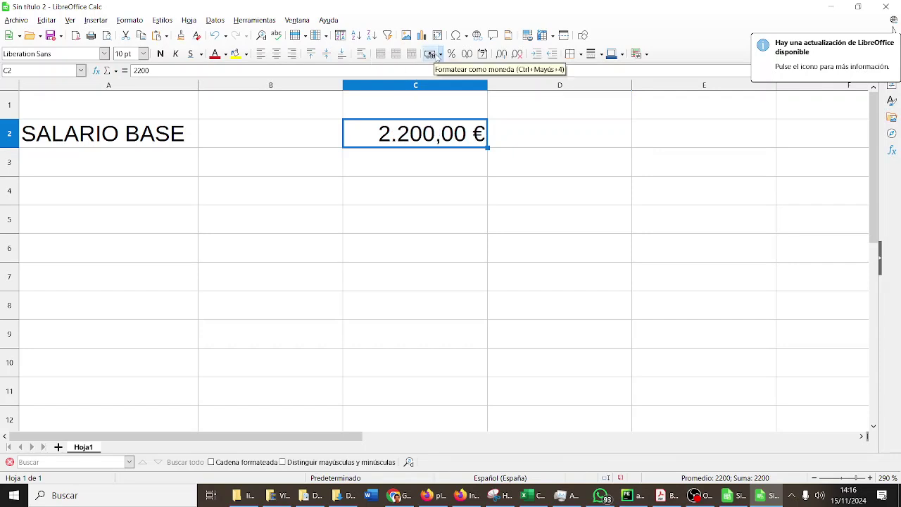
# - Add a HORAS EXTRA row with the label in A3 and the amount 300 in C3
pyautogui.click(177, 170)
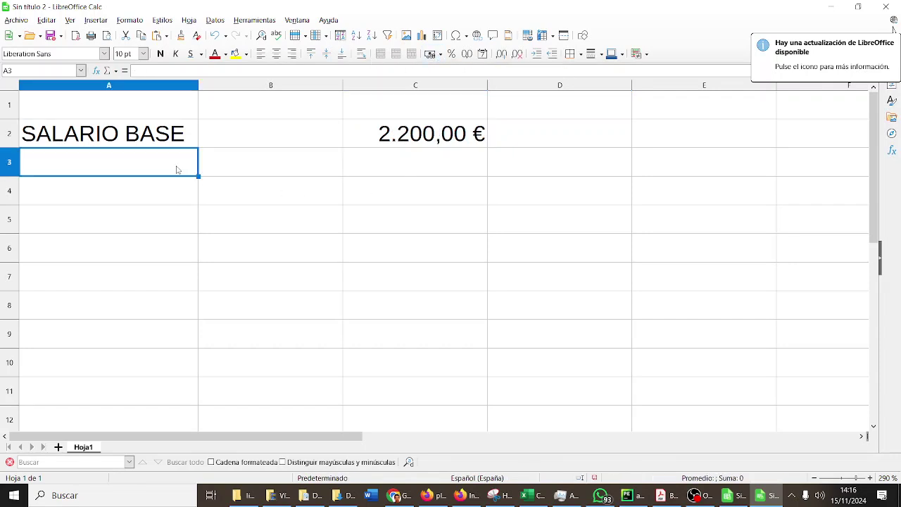
pyautogui.write('HORAS EXTRA')
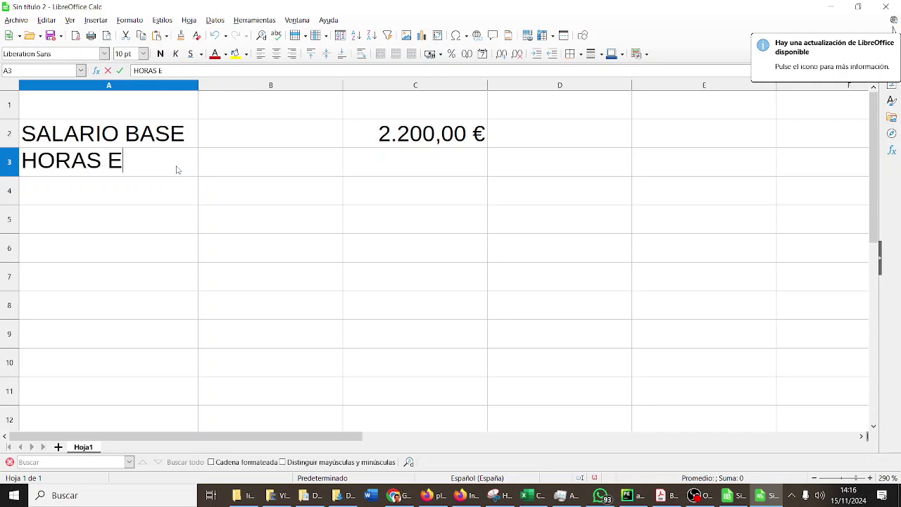
pyautogui.press('Tab')
pyautogui.press('Tab')
pyautogui.write('300')
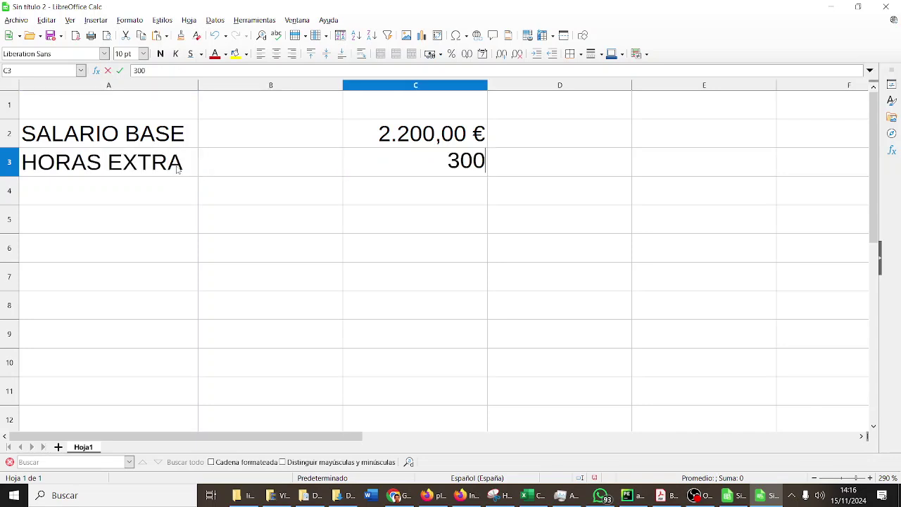
pyautogui.press('Return')
# - Format the HORAS EXTRA amount in C3 as euro currency
pyautogui.click(354, 140)
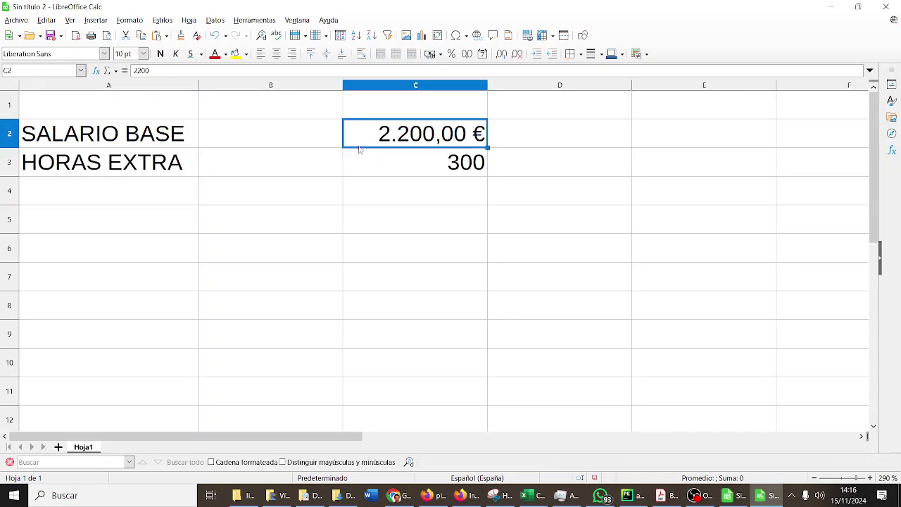
pyautogui.click(363, 161)
pyautogui.click(428, 55)
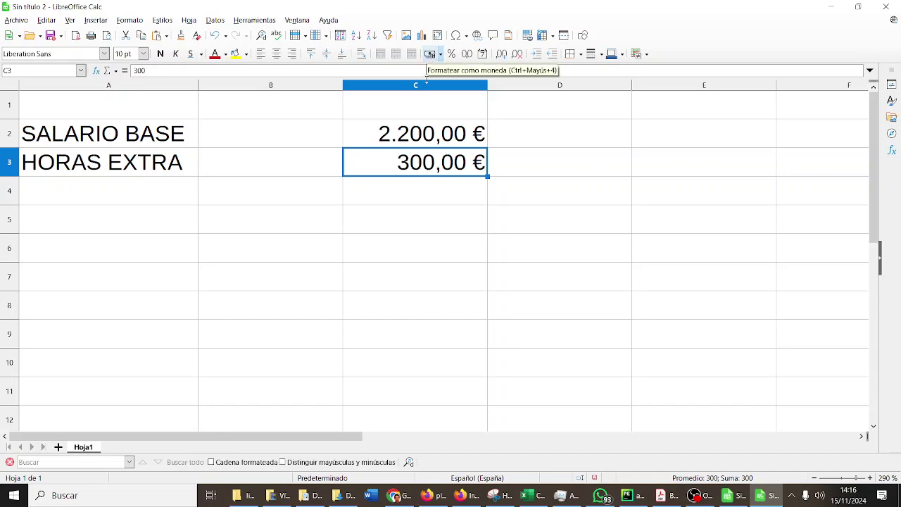
# - Enter the label BASE IMPONIBLE in cell A4 below HORAS EXTRA
pyautogui.click(154, 225)
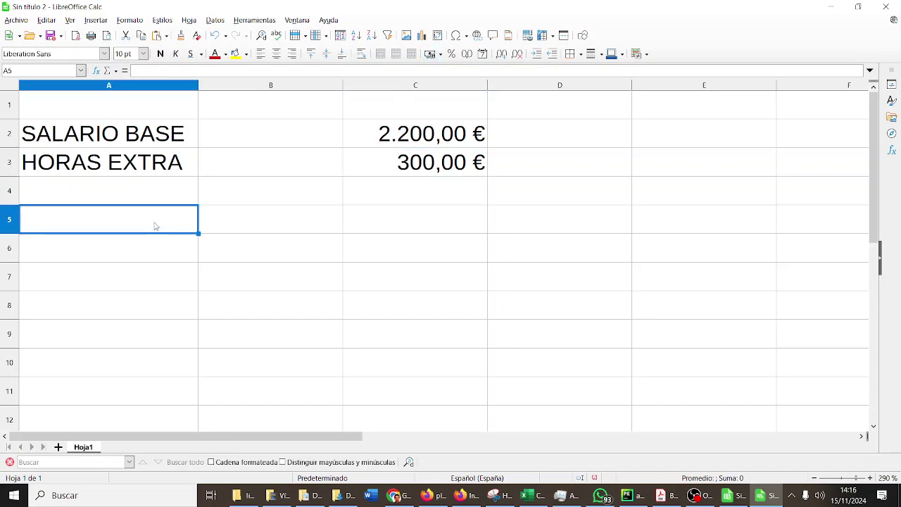
pyautogui.press('Up')
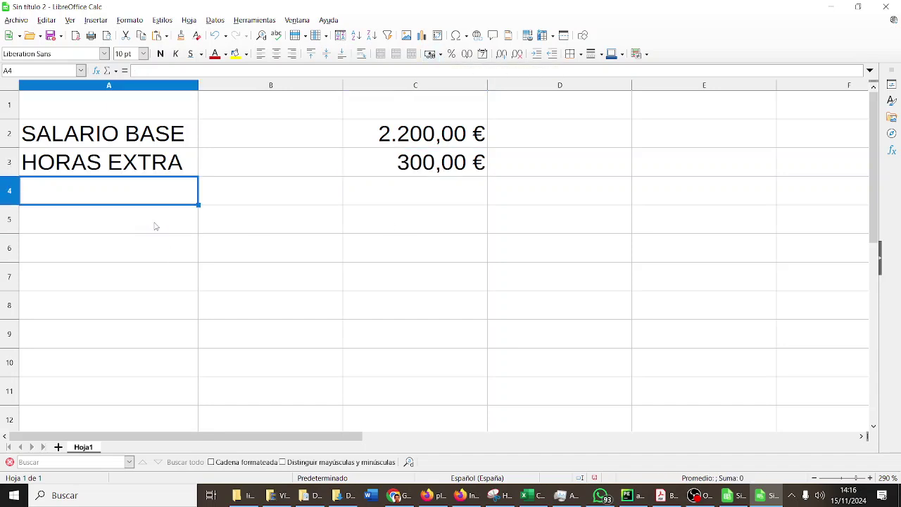
pyautogui.write('BASE IMPONIBL')
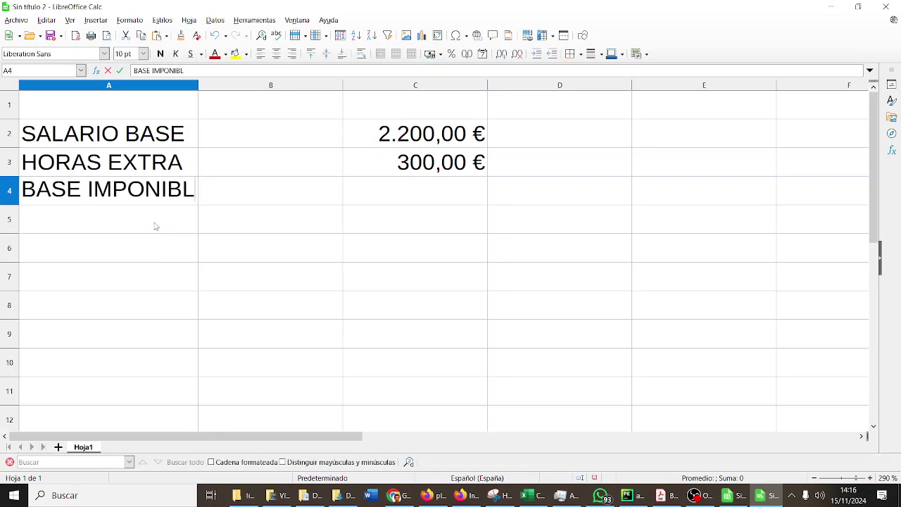
pyautogui.write('E')
pyautogui.press('Tab')
# - Calculate the BASE IMPONIBLE in C4 with =SUMA(C2:C3) and widen column A to fit its label
pyautogui.click(348, 201)
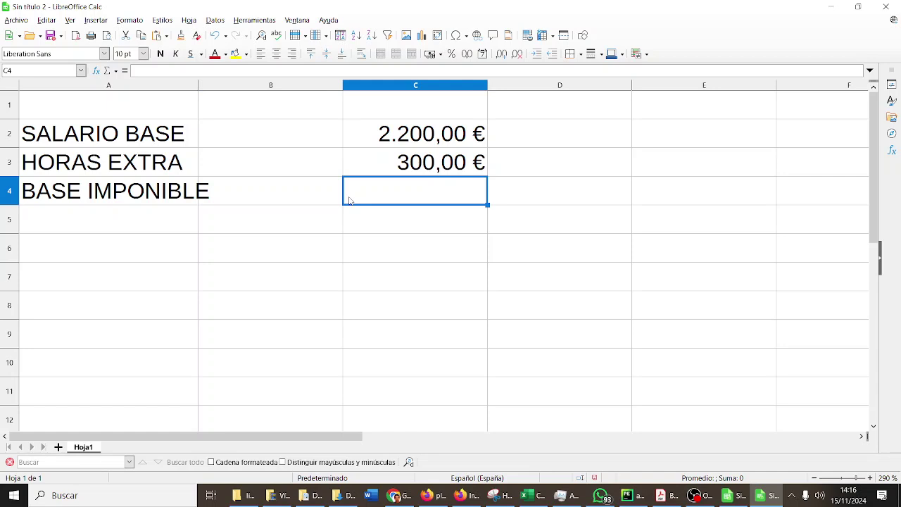
pyautogui.click(108, 71)
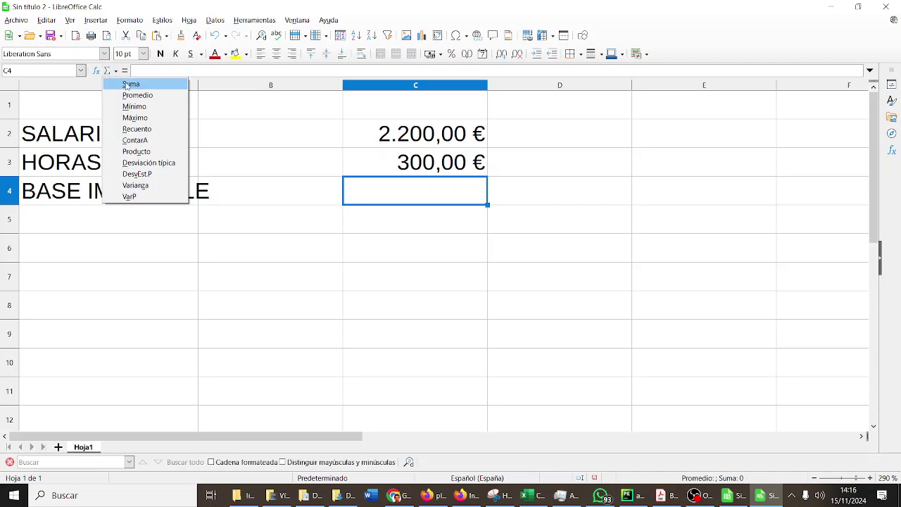
pyautogui.click(129, 83)
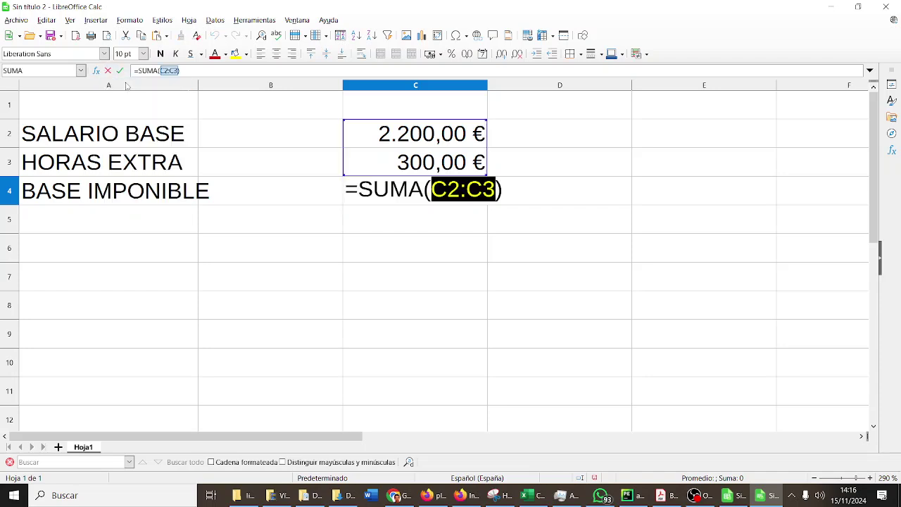
pyautogui.press('Return')
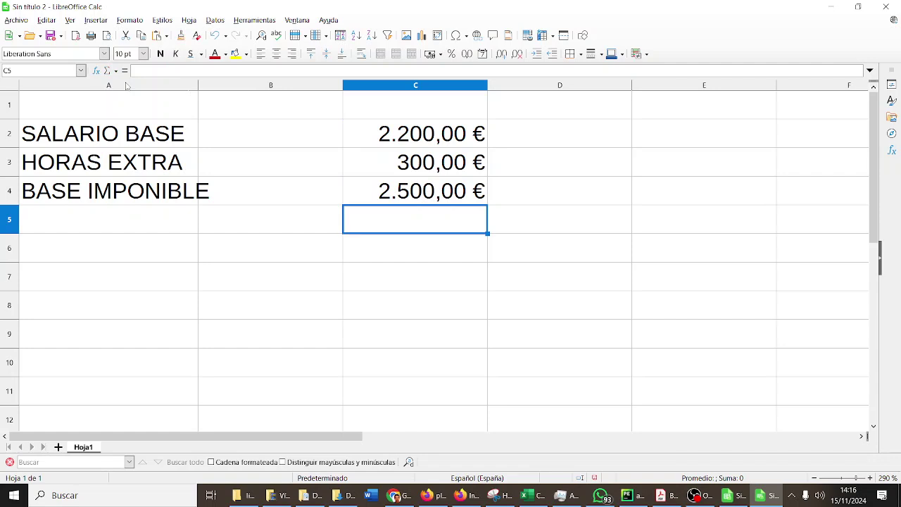
pyautogui.moveTo(196, 85); pyautogui.dragTo(214, 85)
pyautogui.click(206, 85)
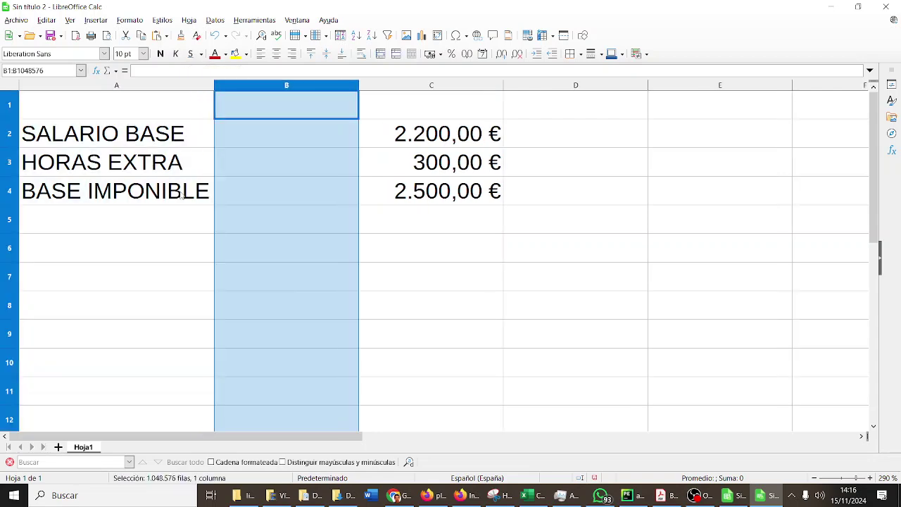
# - Enter the label CONT. COM. in A6 and its rate of 4,7% in B6, leaving row 5 blank
pyautogui.click(171, 232)
pyautogui.click(168, 251)
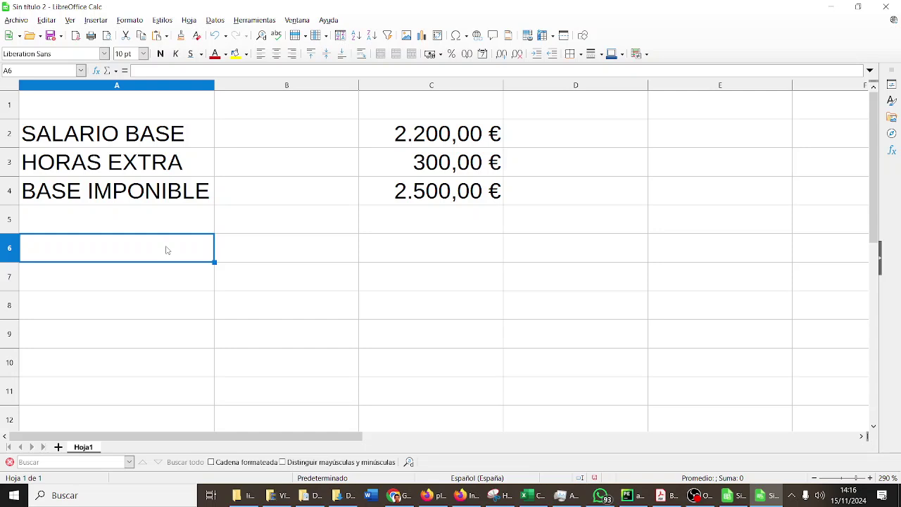
pyautogui.write('CONT. COM.')
pyautogui.press('Tab')
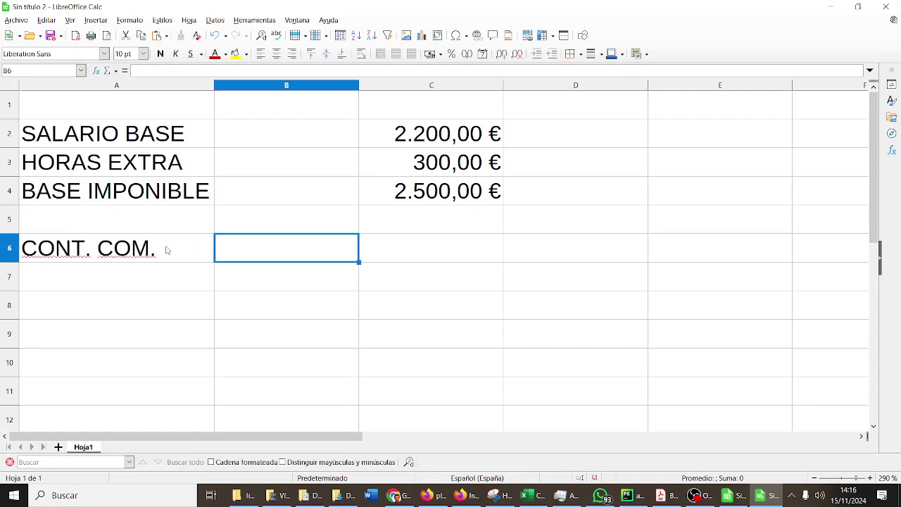
pyautogui.write('4,7')
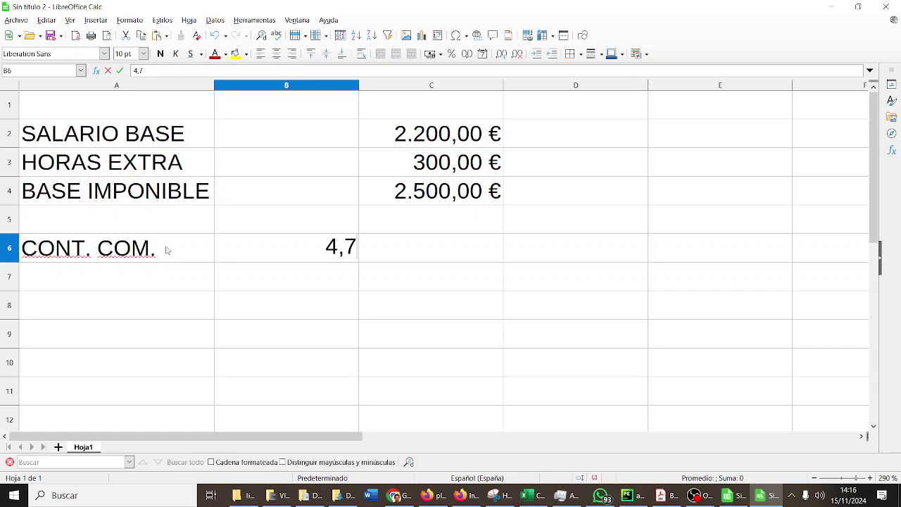
pyautogui.write('%')
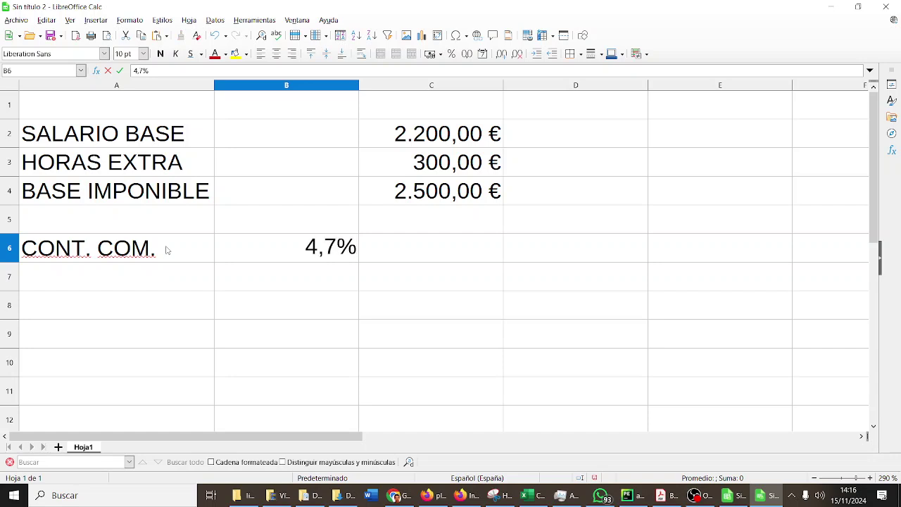
pyautogui.press('Return')
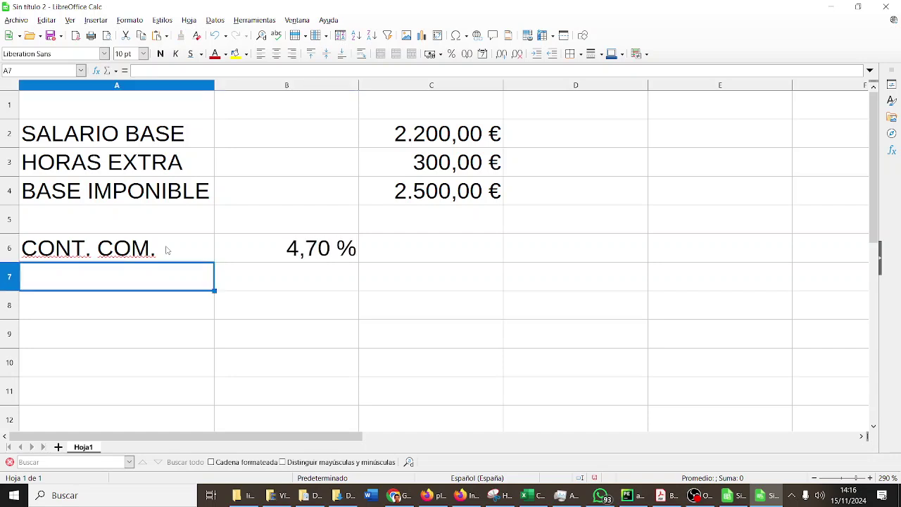
# - Calculate the CONT. COM. amount in C6 with the formula =B6*C4
pyautogui.click(425, 242)
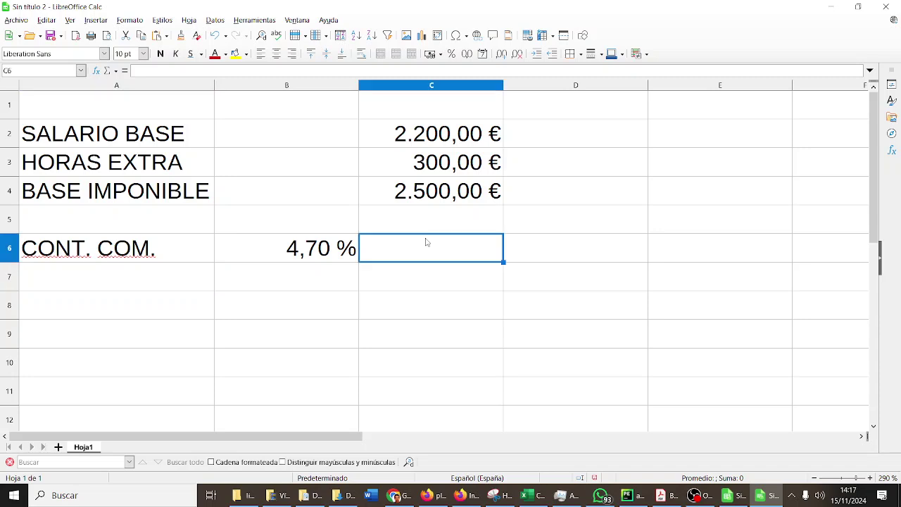
pyautogui.write('=')
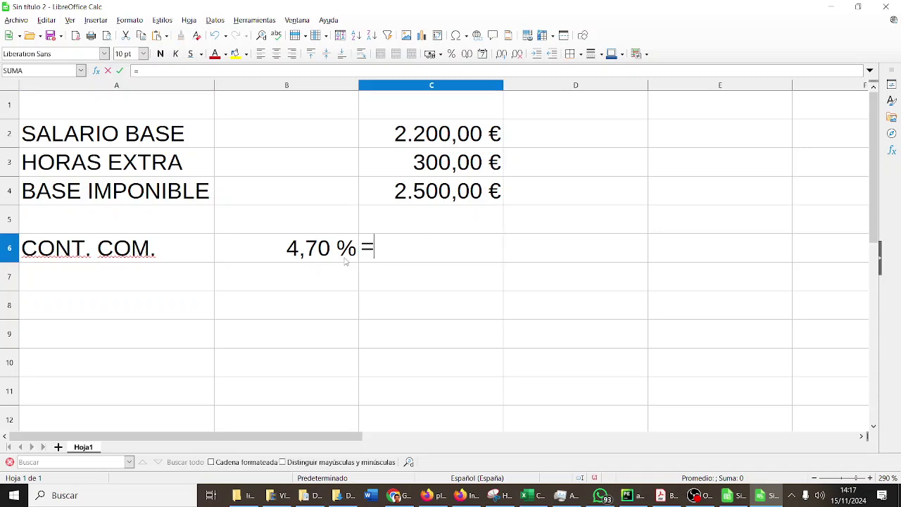
pyautogui.click(339, 255)
pyautogui.write('*')
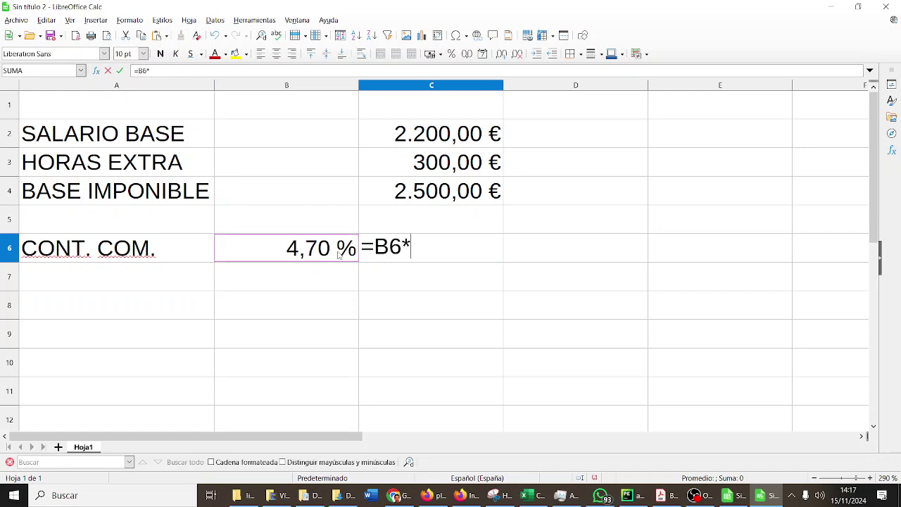
pyautogui.click(440, 201)
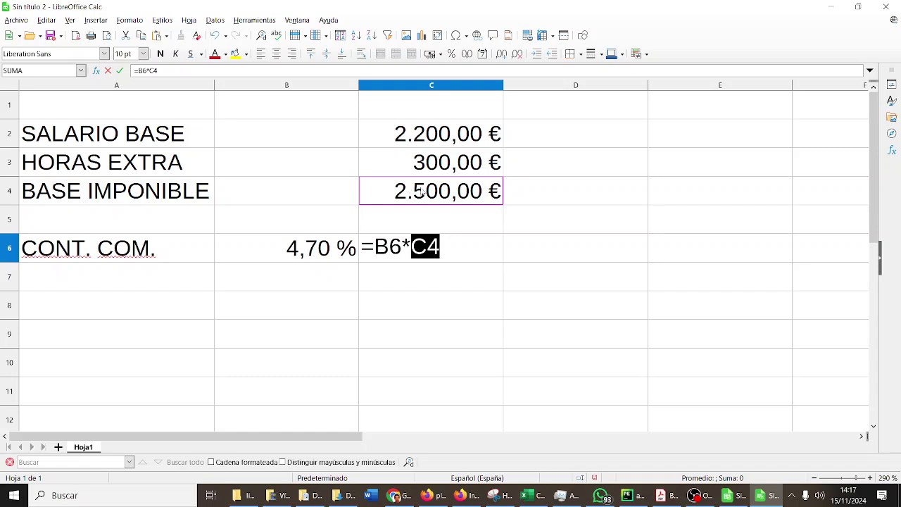
pyautogui.press('Return')
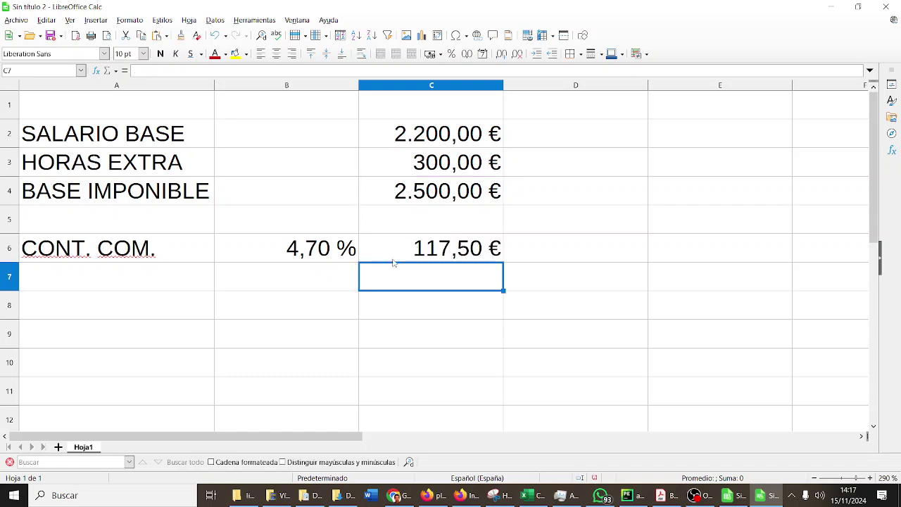
# - Enter the label DESEMPLEO in A7 and its rate of 1,55% in B7
pyautogui.click(174, 290)
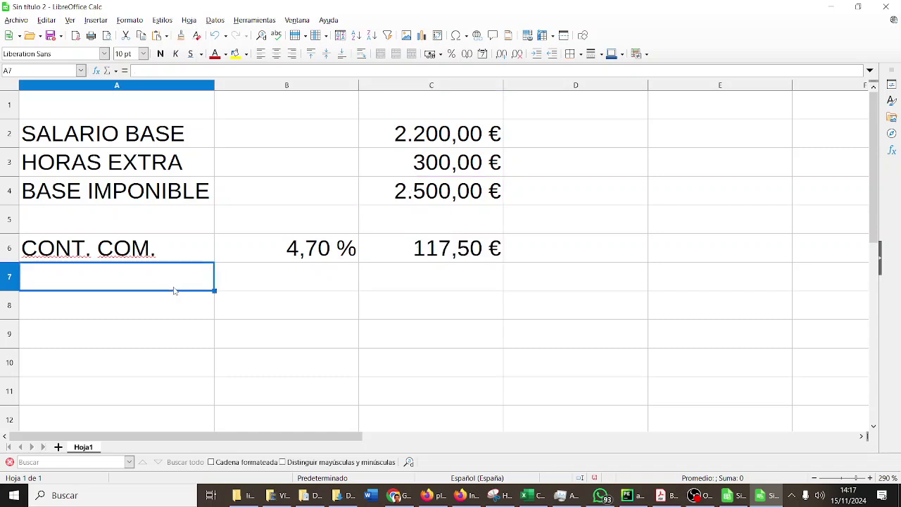
pyautogui.write('DESEMPLEO')
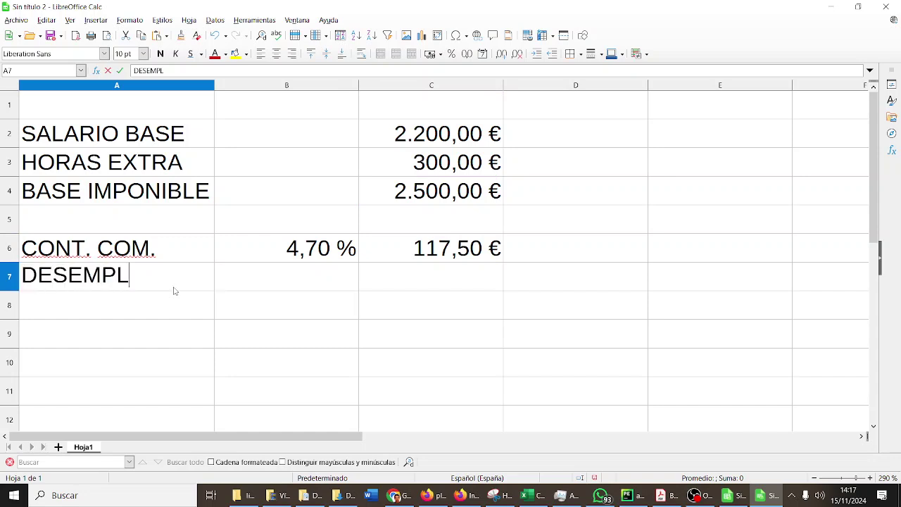
pyautogui.press('Tab')
pyautogui.write('1,55%')
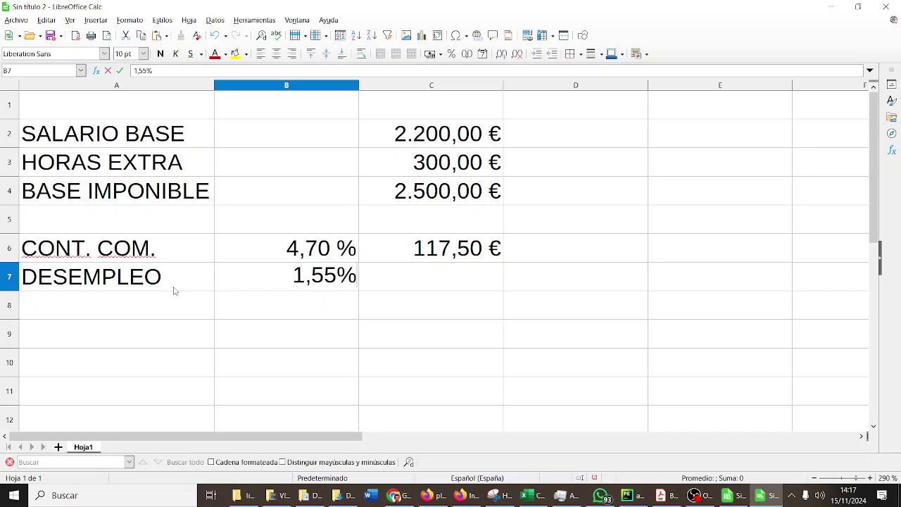
pyautogui.press('Tab')
# - Calculate the DESEMPLEO amount in C7 with the formula =B7*C4
pyautogui.write('=')
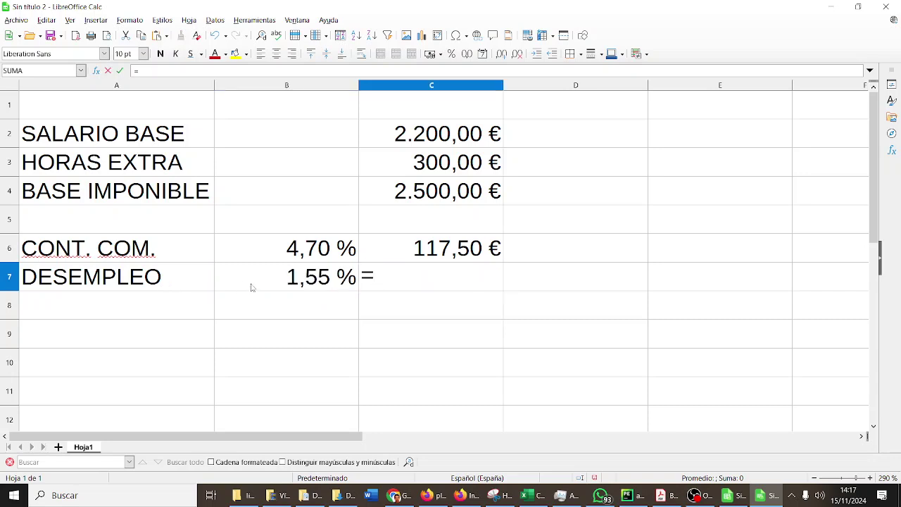
pyautogui.click(252, 287)
pyautogui.write('*')
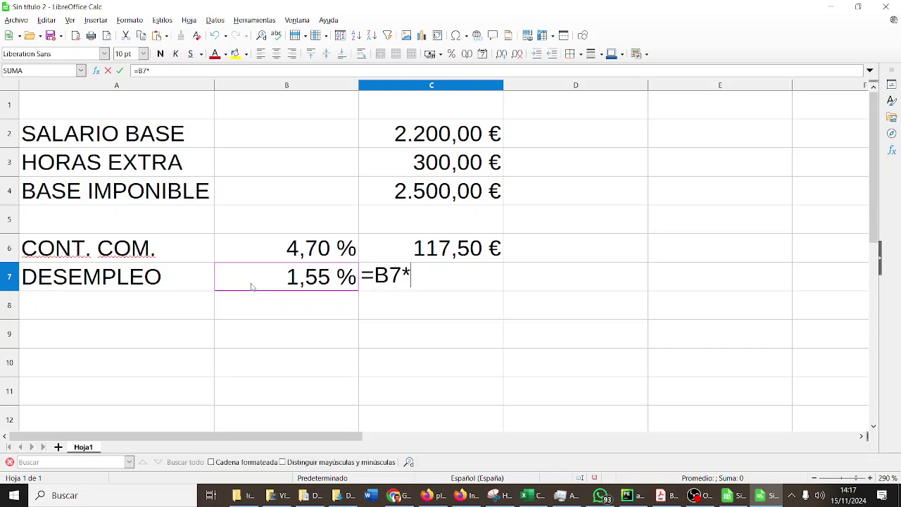
pyautogui.click(406, 187)
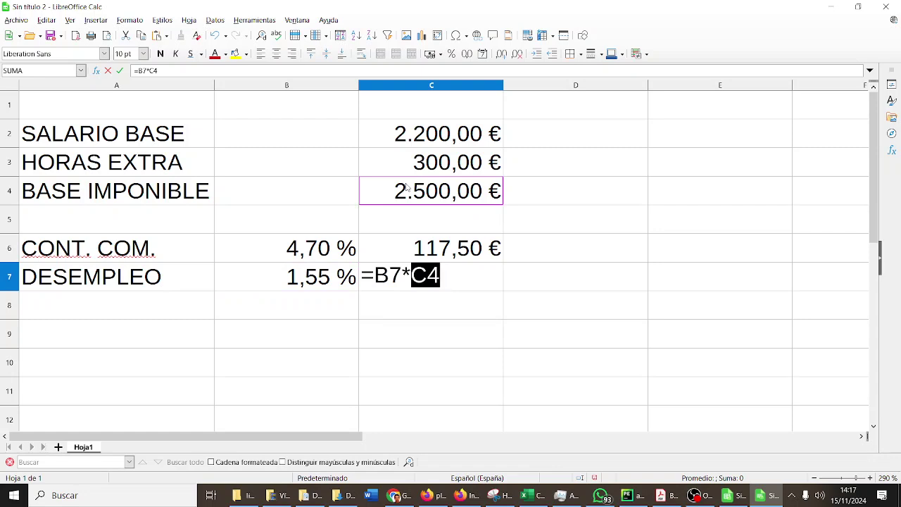
pyautogui.press('Return')
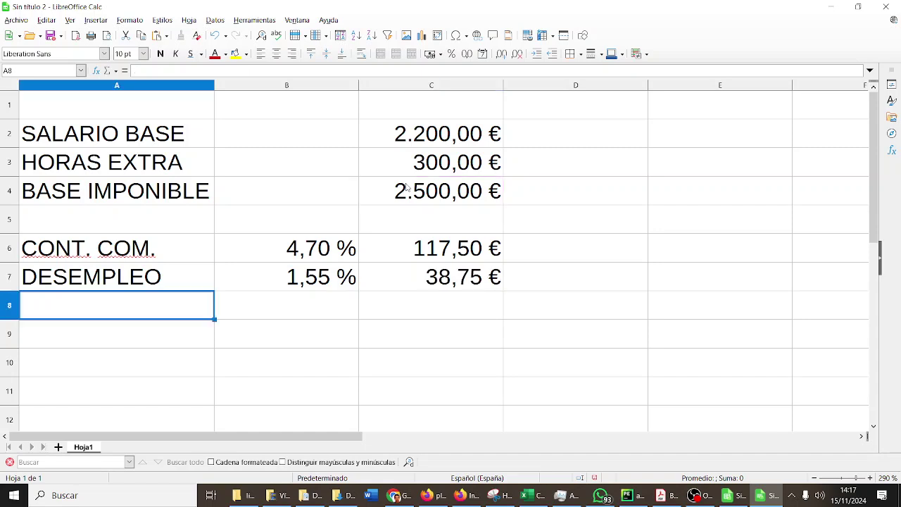
# - Enter the label FP in A8 and its rate of 0,1% in B8
pyautogui.write('FP')
pyautogui.press('Tab')
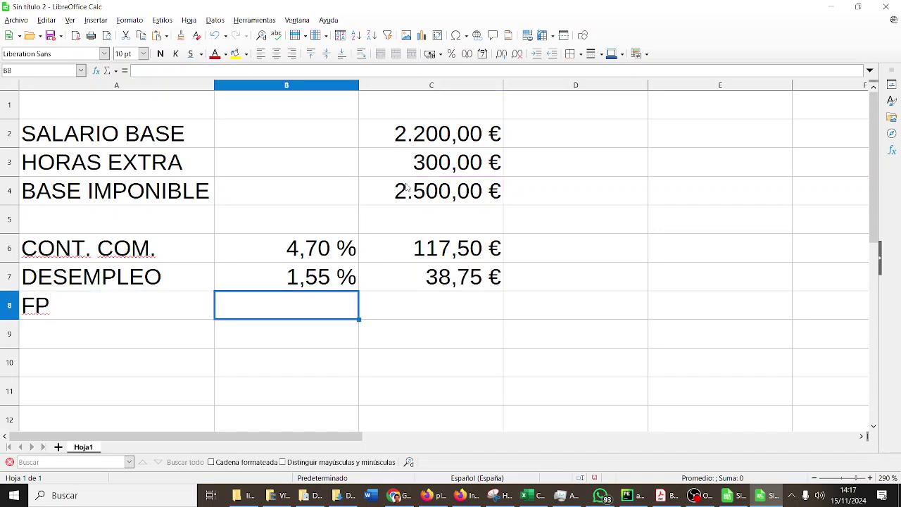
pyautogui.write('0,1%')
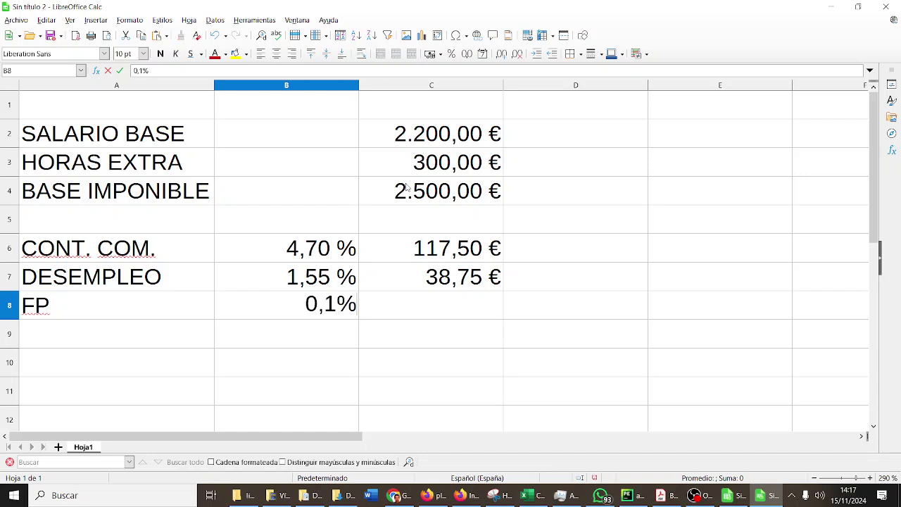
pyautogui.press('Return')
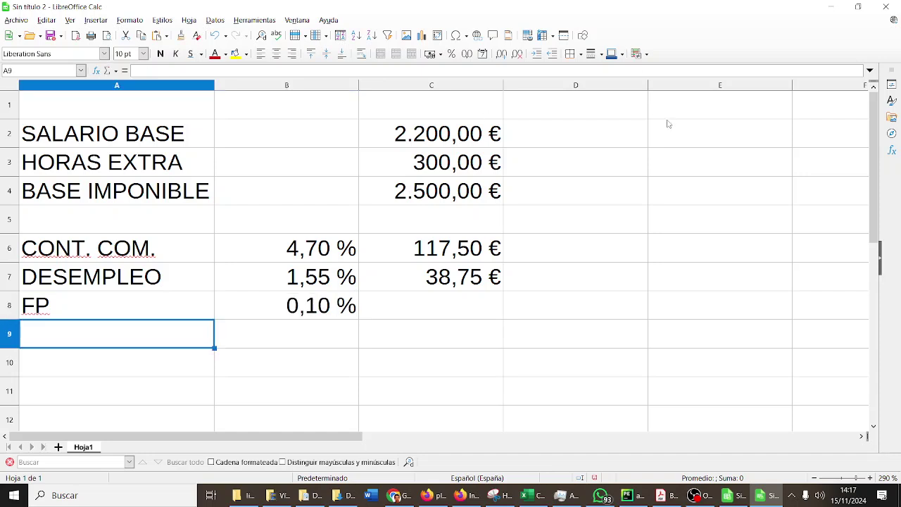
# - Calculate the FP amount in C8 with the formula =B8*C4
pyautogui.click(481, 306)
pyautogui.write('=')
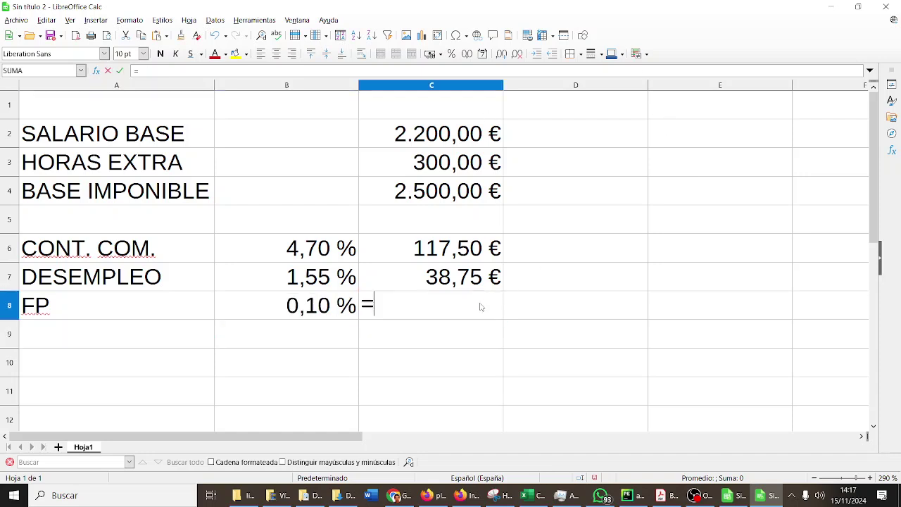
pyautogui.click(332, 316)
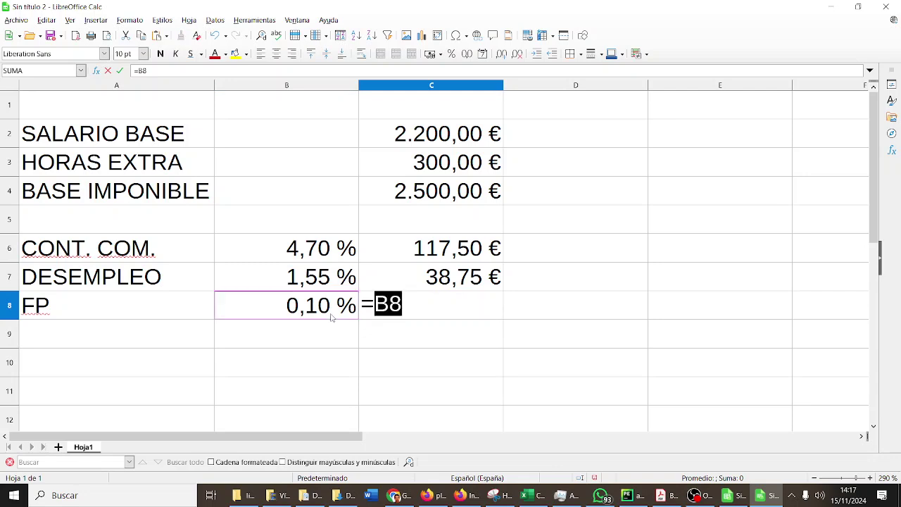
pyautogui.write('*')
pyautogui.click(417, 202)
pyautogui.press('Return')
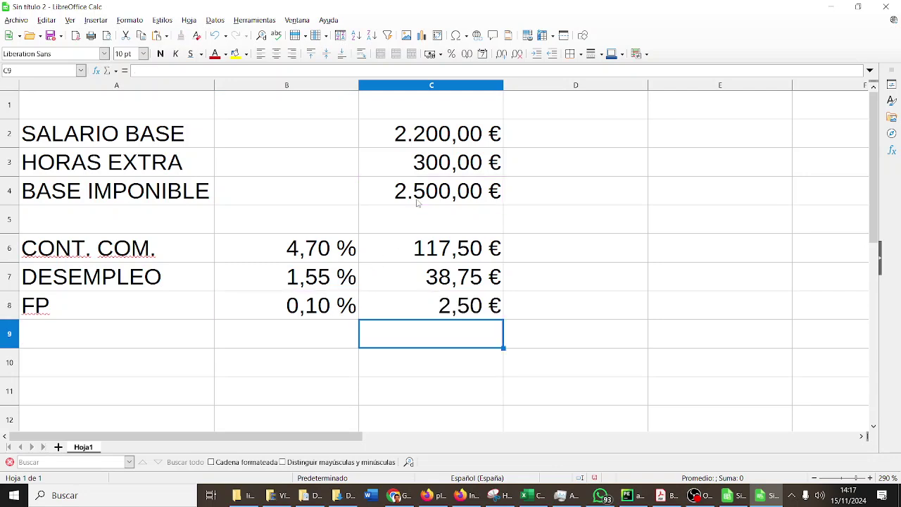
# - Enter the label IRPF in A9 and the value 14,90 in B9
pyautogui.click(183, 339)
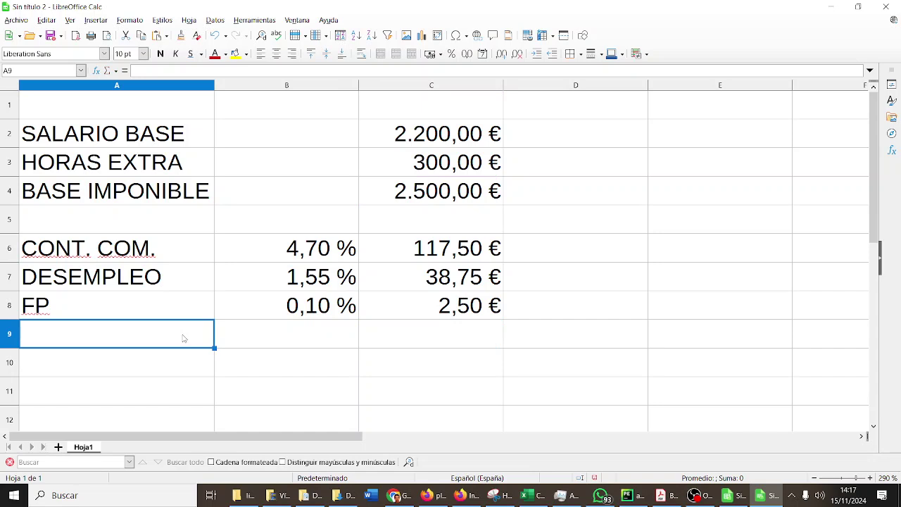
pyautogui.write('IRPF')
pyautogui.press('Tab')
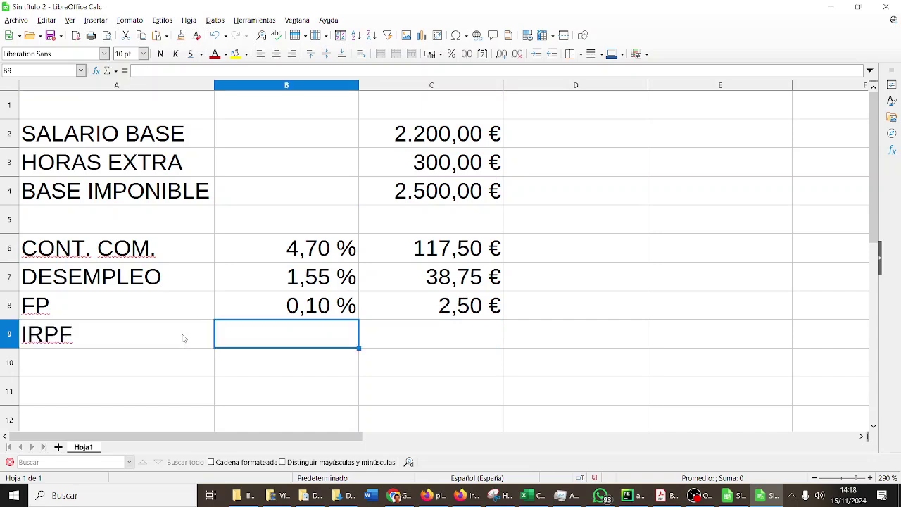
pyautogui.write('14,90')
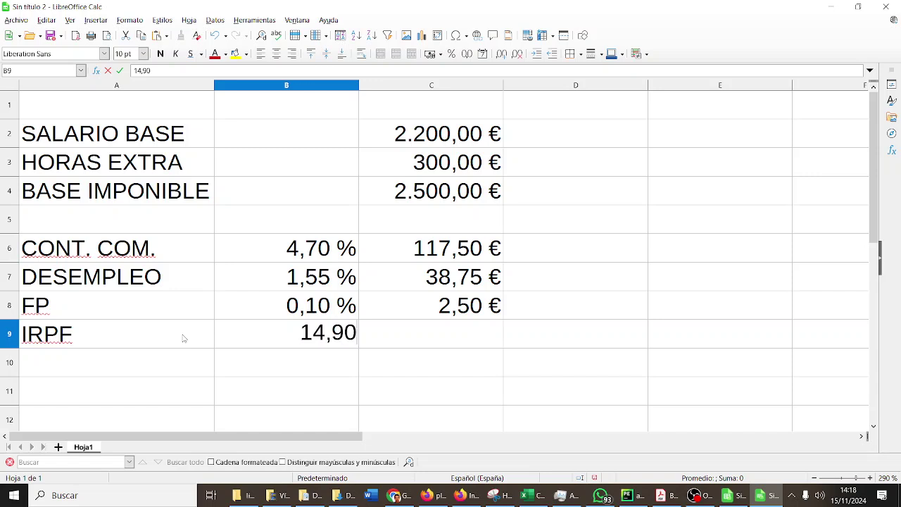
pyautogui.press('Tab')
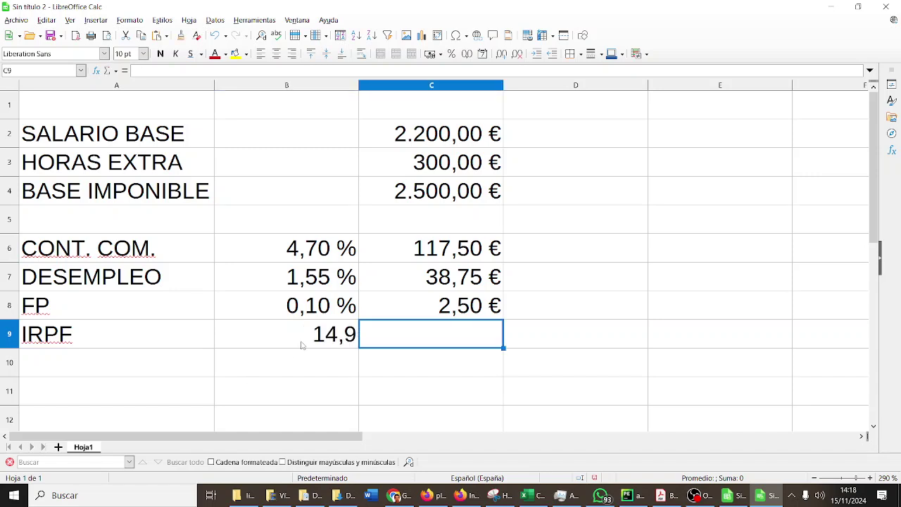
# - Replace the IRPF rate in B9 with the percentage 14,90%
pyautogui.click(303, 339)
pyautogui.click(266, 69)
pyautogui.moveTo(267, 69); pyautogui.dragTo(32, 66)
pyautogui.write('14')
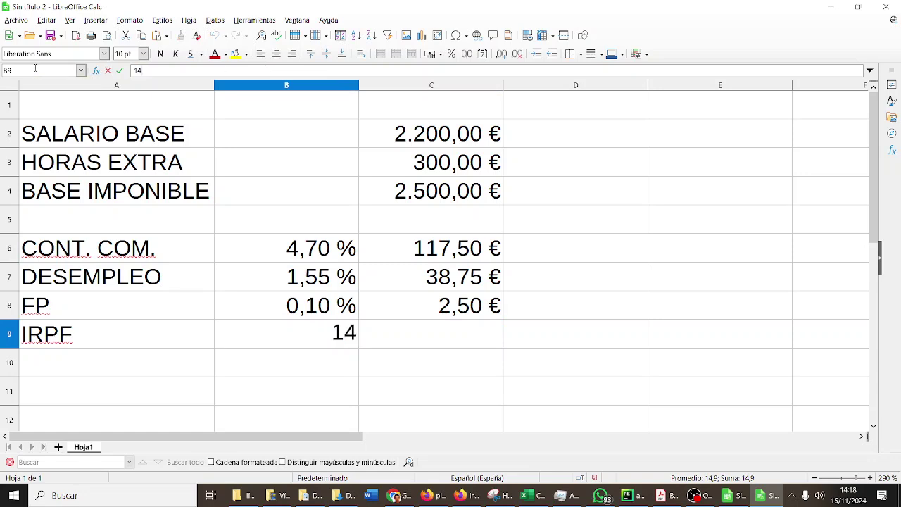
pyautogui.write(',90 %')
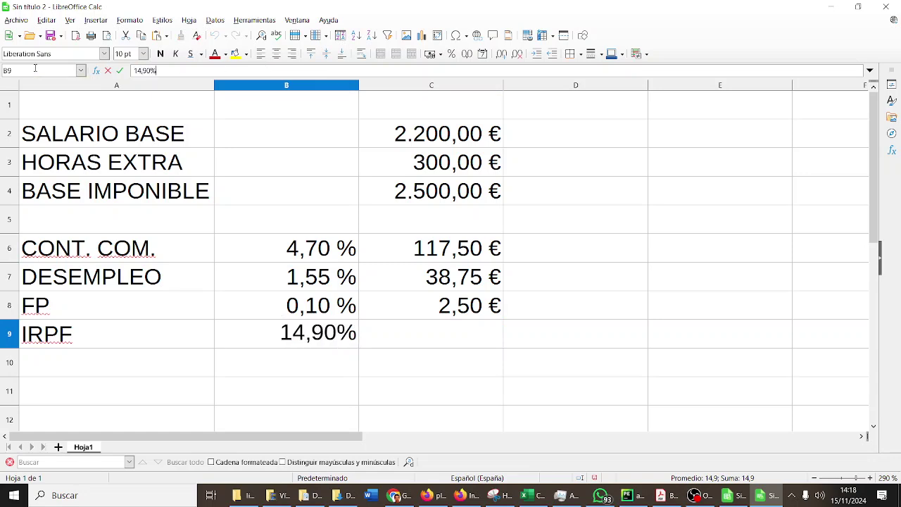
pyautogui.press('Return')
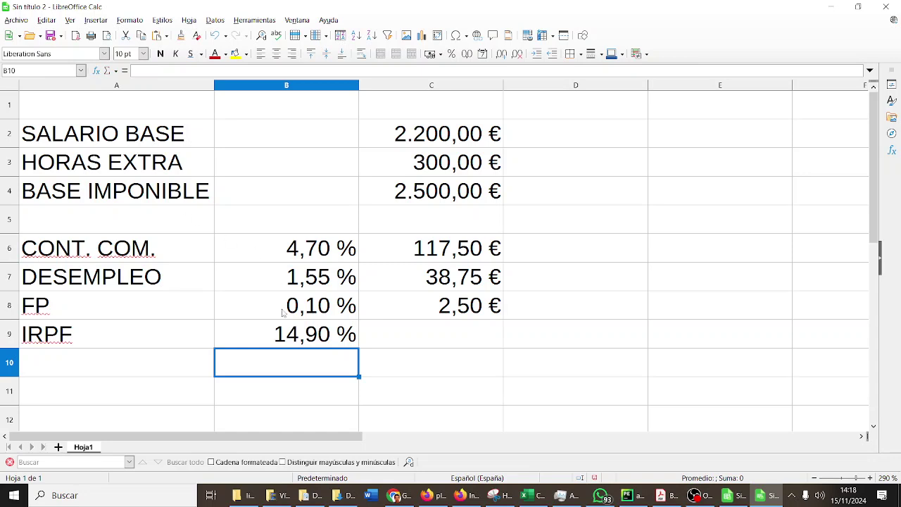
# - Calculate the IRPF amount in C9 with the formula =B9*C4
pyautogui.click(392, 335)
pyautogui.write('=')
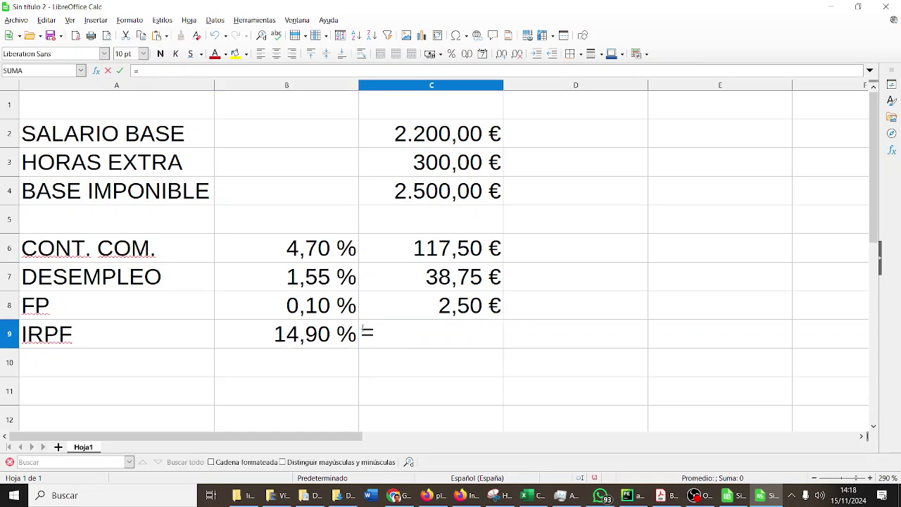
pyautogui.click(331, 337)
pyautogui.write('*')
pyautogui.click(442, 196)
pyautogui.press('Return')
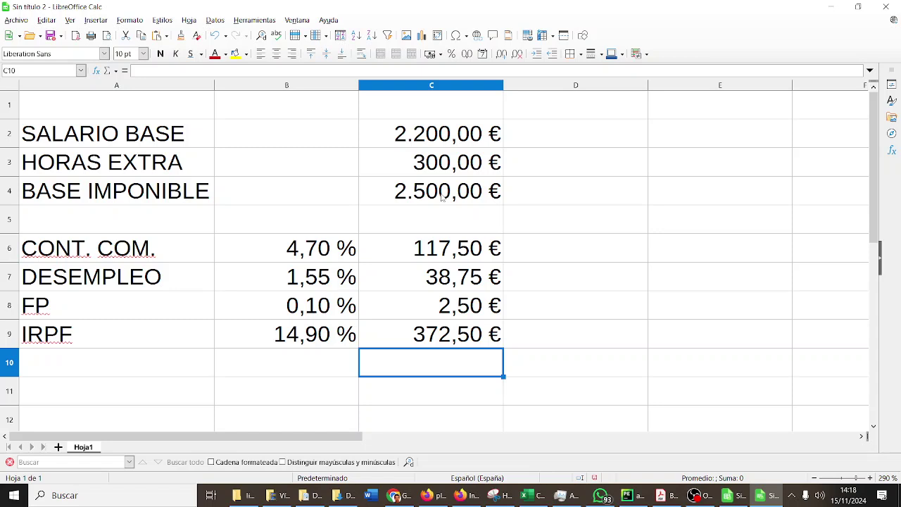
# - Total the four deductions in C10 with =SUMA(C6:C9)
pyautogui.click(110, 71)
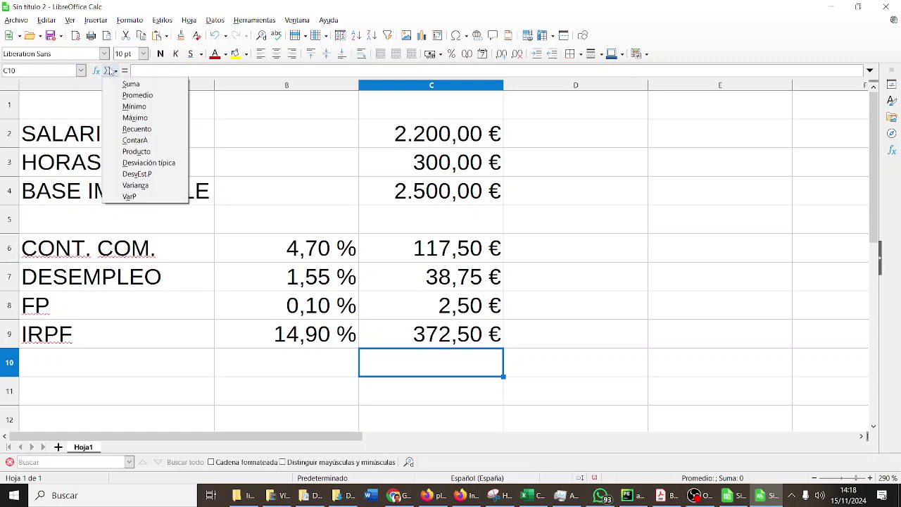
pyautogui.click(118, 85)
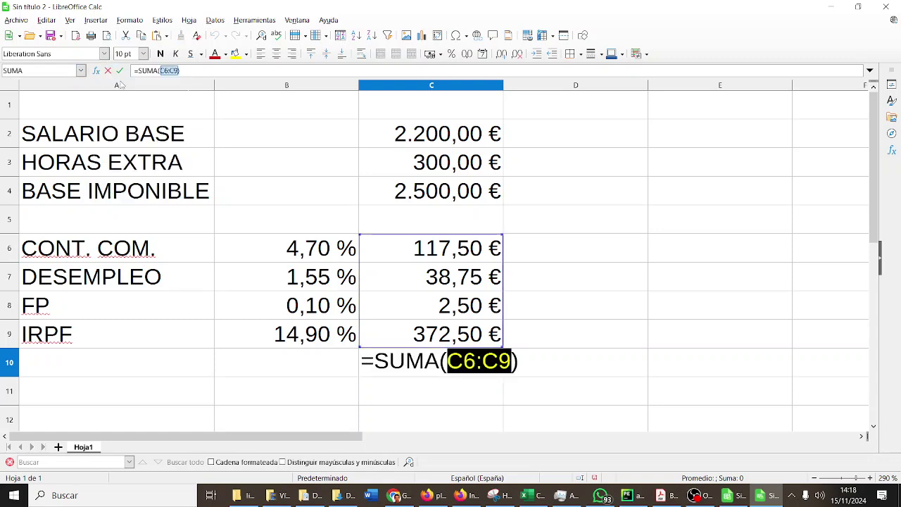
pyautogui.press('Return')
# - Enter the label LÍQUIDO in cell A11 below the deductions total row
pyautogui.click(93, 392)
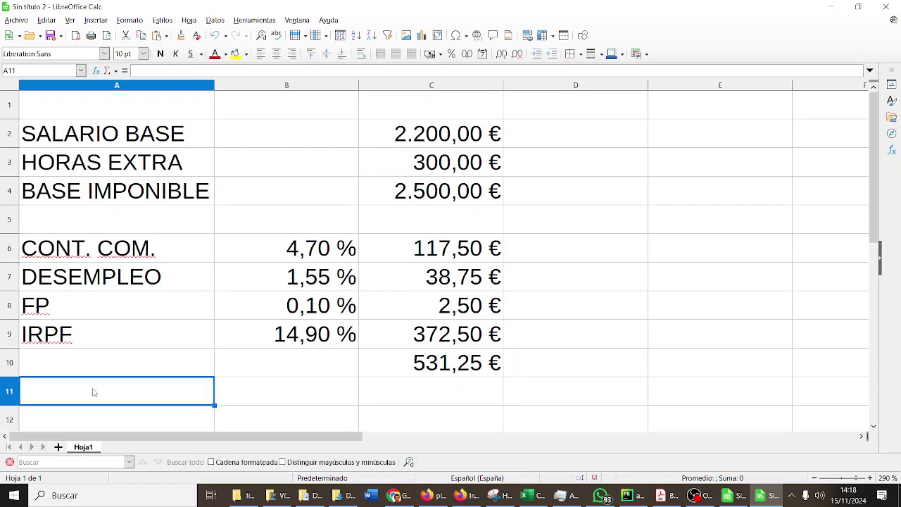
pyautogui.write('LÍQUIDO')
pyautogui.press('Tab')
pyautogui.press('Tab')
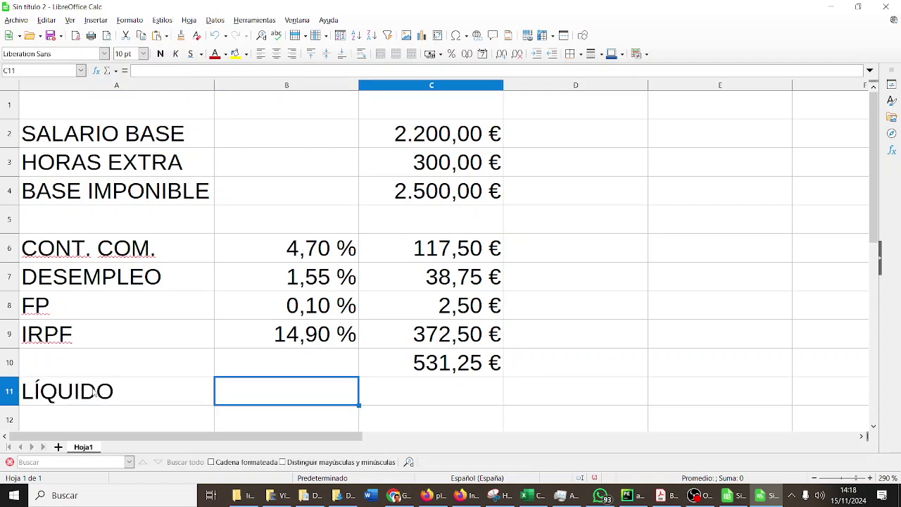
# - Calculate the LÍQUIDO amount in C11 by subtracting the deductions total from the taxable base with =C4-C10
pyautogui.write('=')
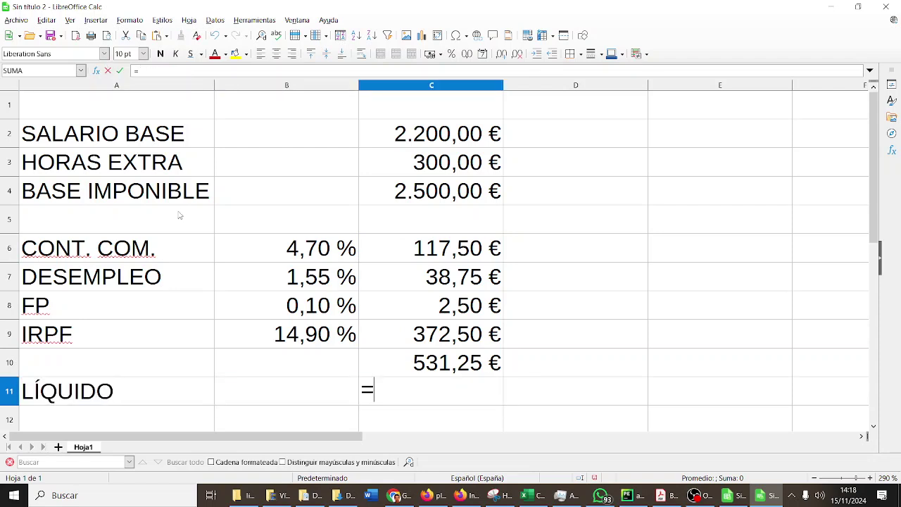
pyautogui.click(423, 194)
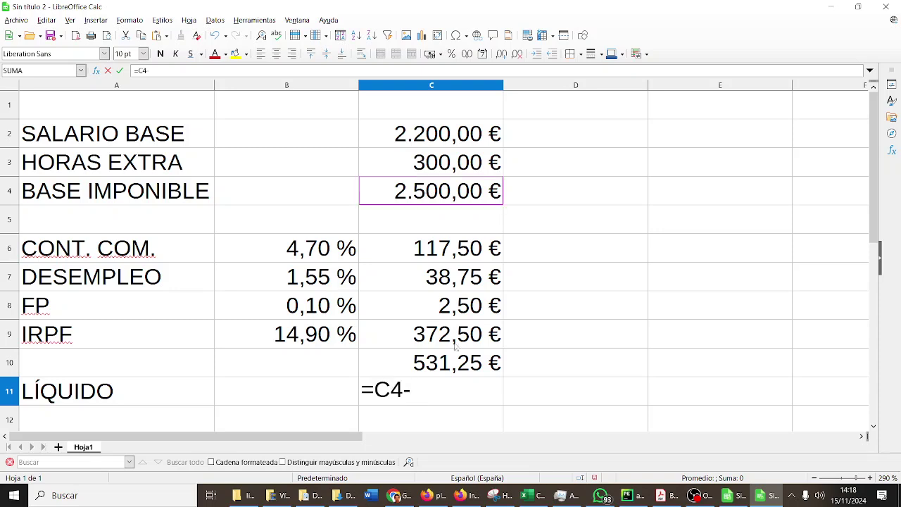
pyautogui.click(457, 373)
pyautogui.press('Return')
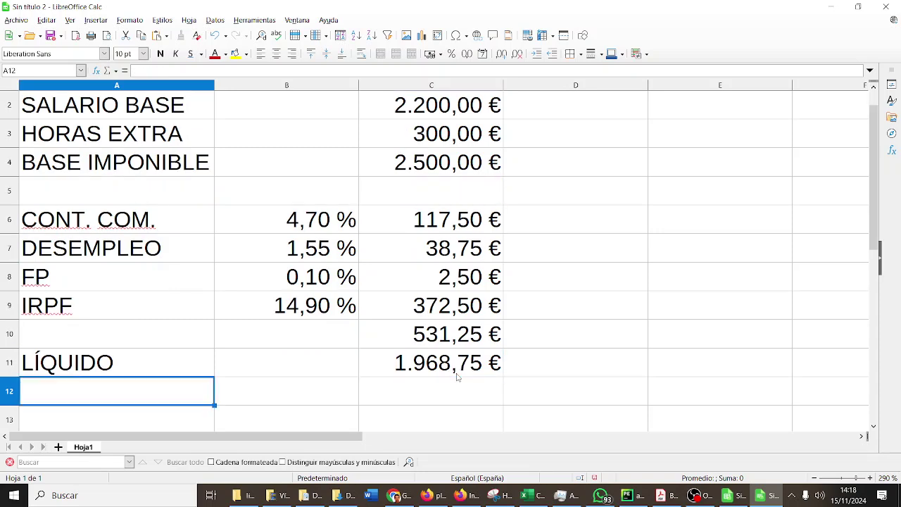
# - Display the sheet's formulas instead of their results and widen column C to fit the SUMA formulas
pyautogui.scroll(1, 457, 378)
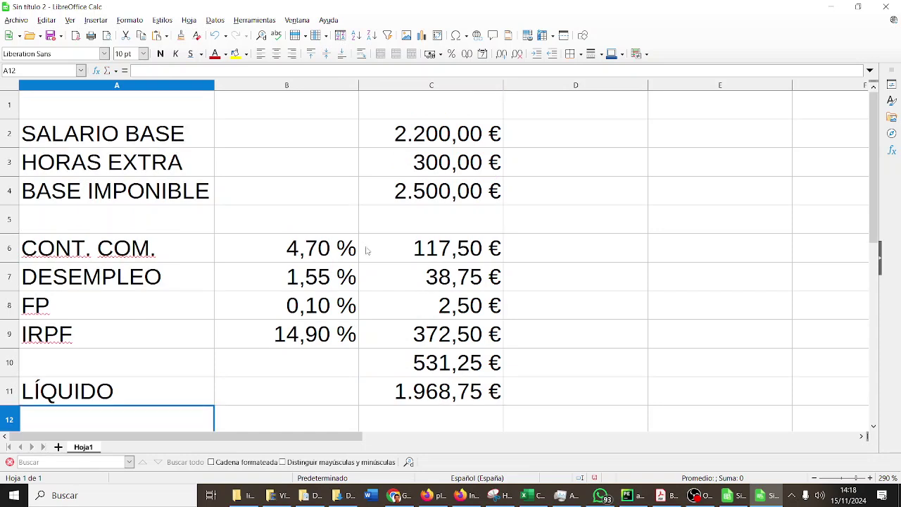
pyautogui.click(70, 20)
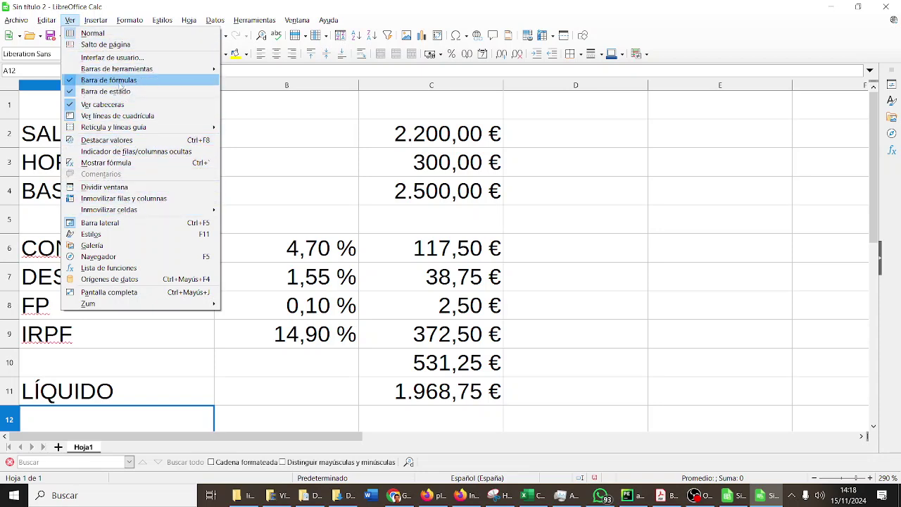
pyautogui.click(134, 164)
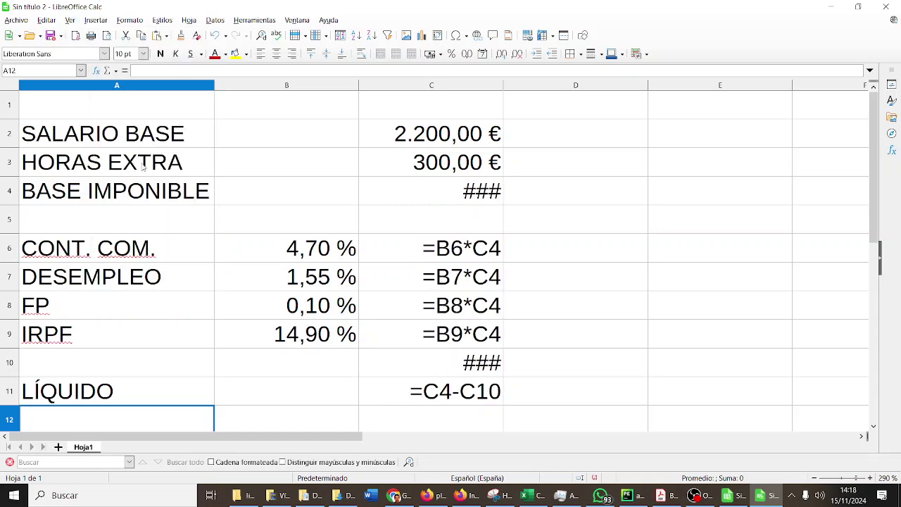
pyautogui.moveTo(502, 86); pyautogui.dragTo(583, 86)
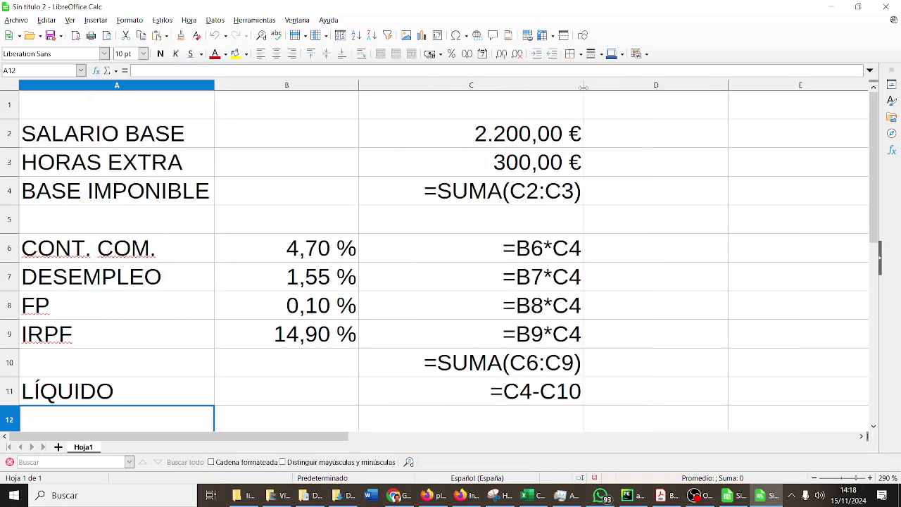